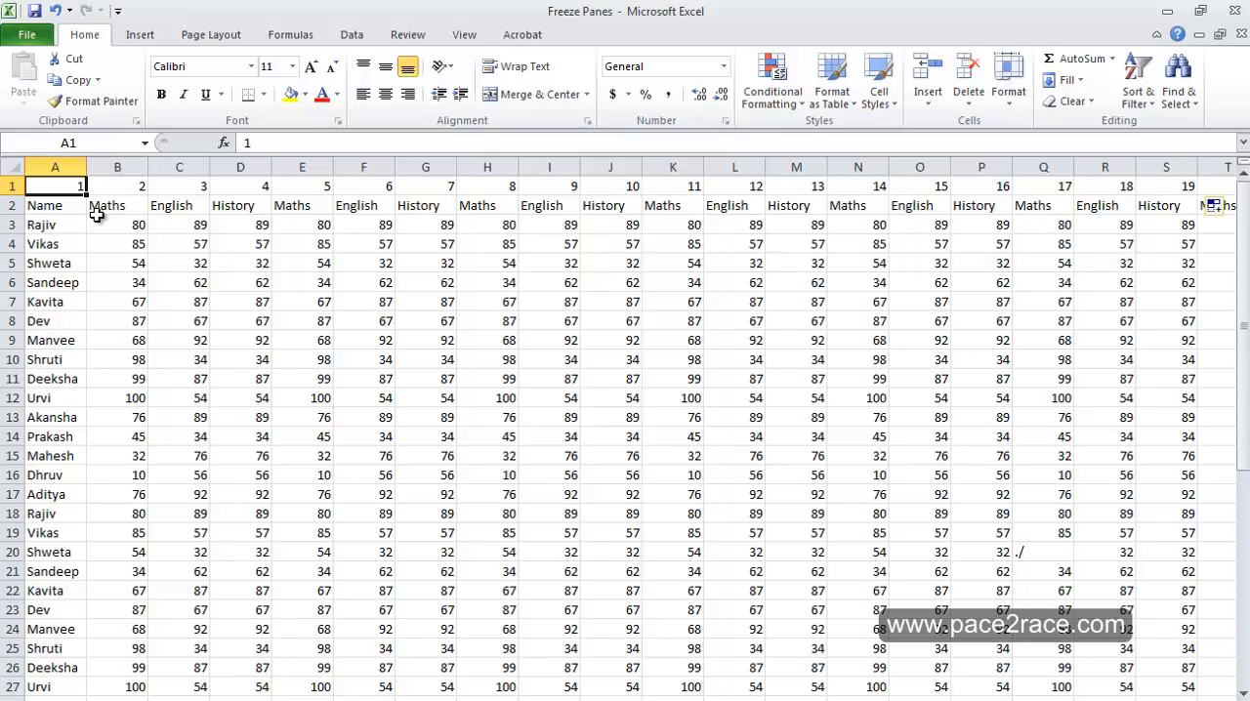
# Delete the numbered first row, and make the subject header row and the Name column bold
pyautogui.click(6, 186)
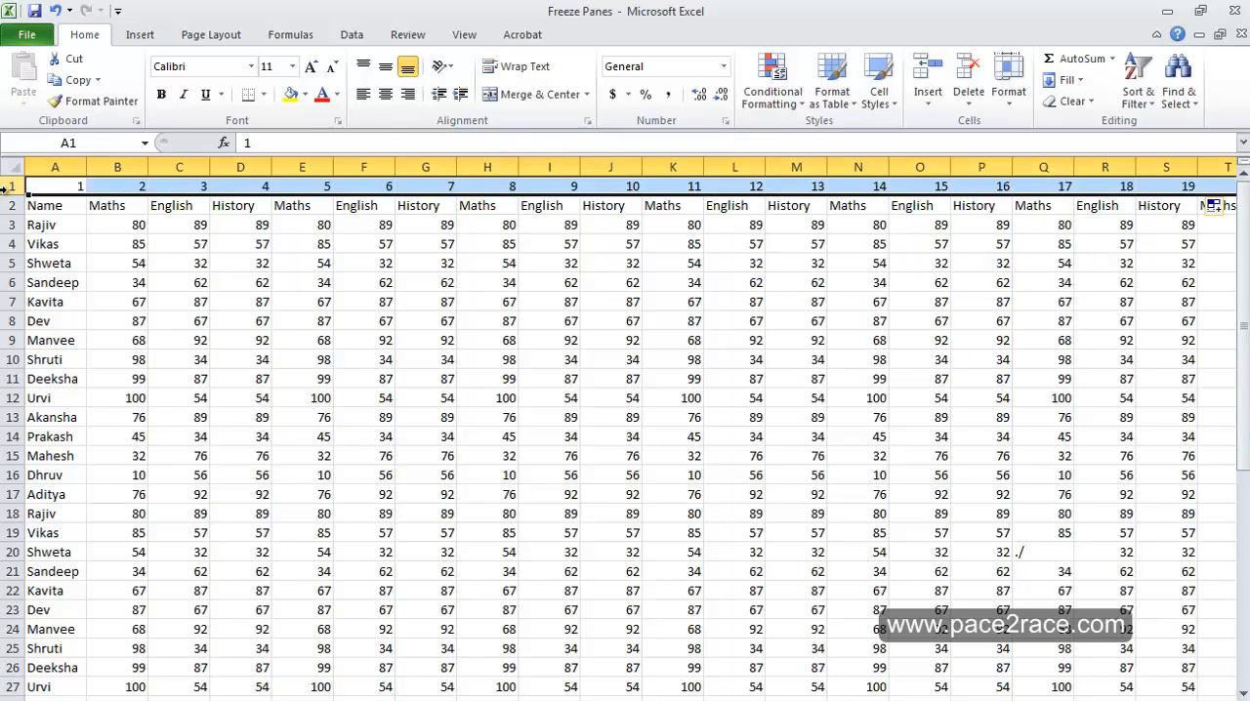
pyautogui.hotkey('ctrl', '-')
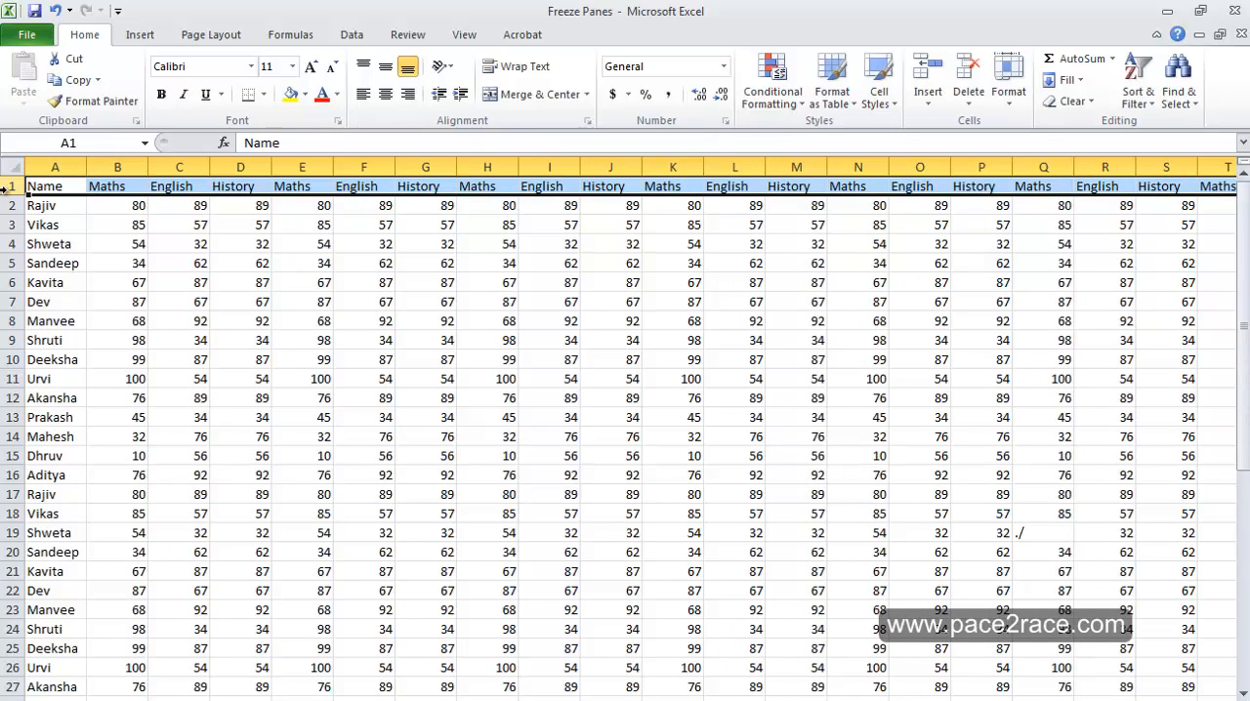
pyautogui.click(63, 188)
pyautogui.hotkey('ctrl', 'shift', 'Right')
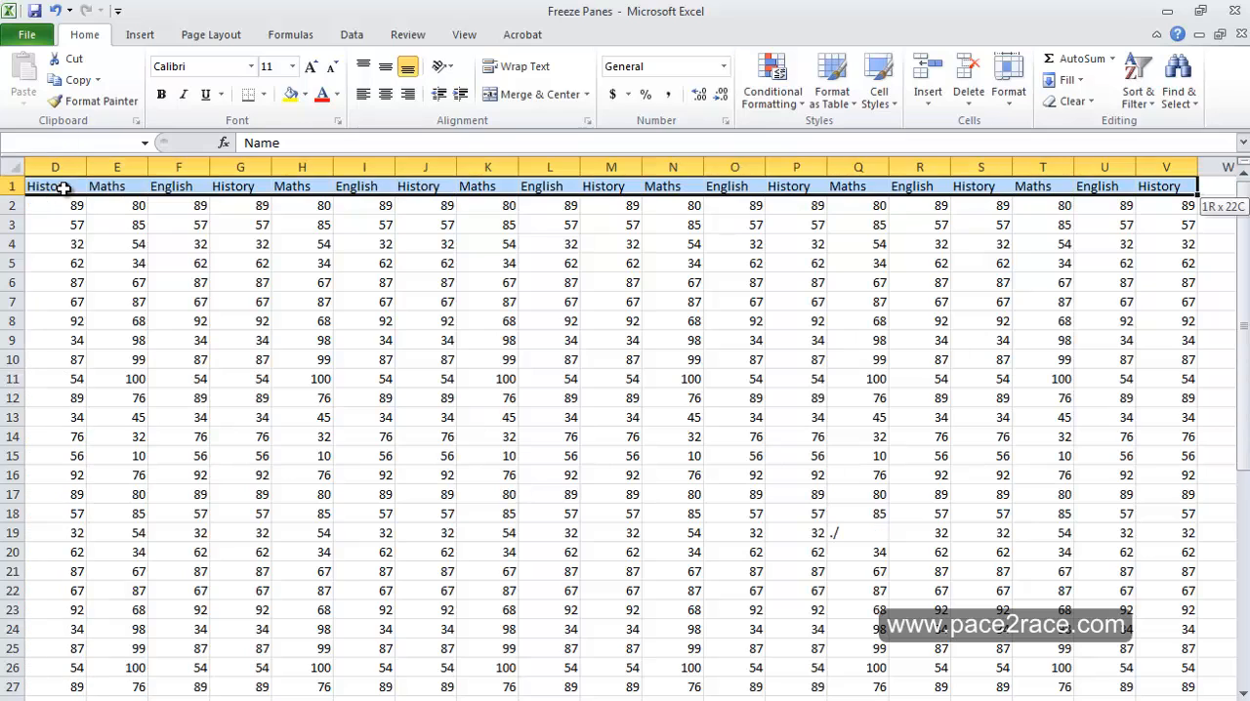
pyautogui.hotkey('ctrl', 'b')
pyautogui.hotkey('ctrl', 'Home')
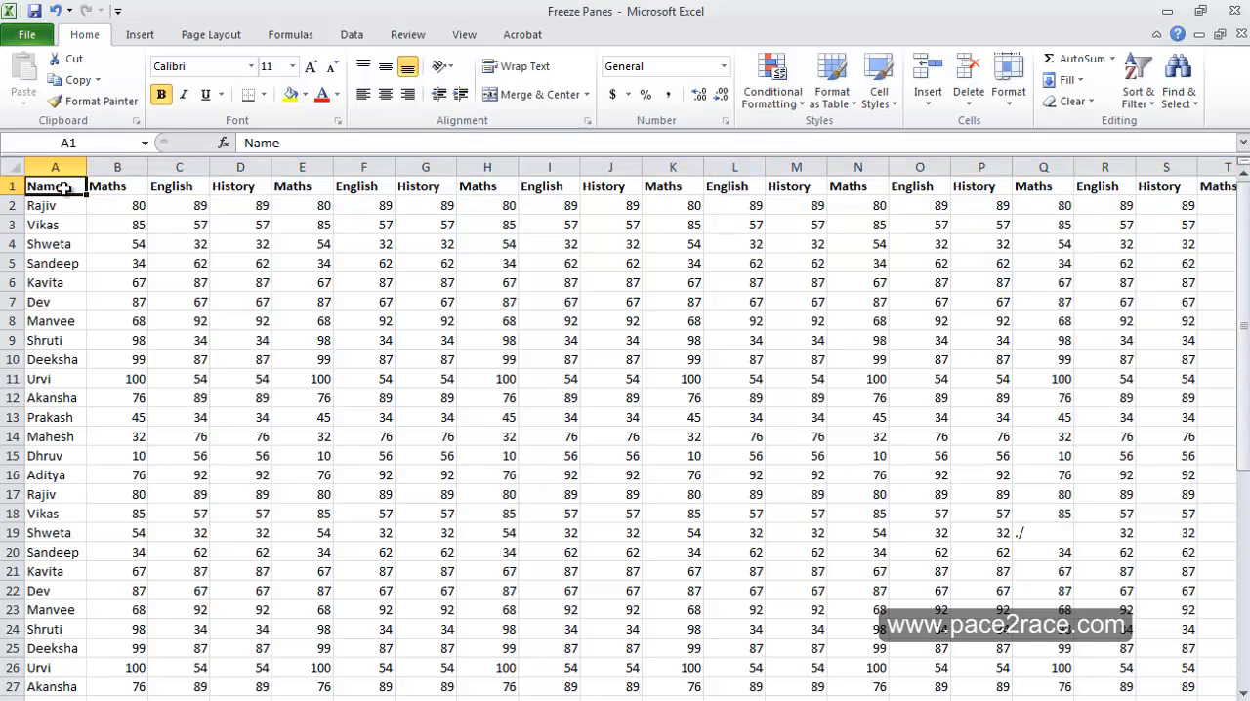
pyautogui.click(45, 161)
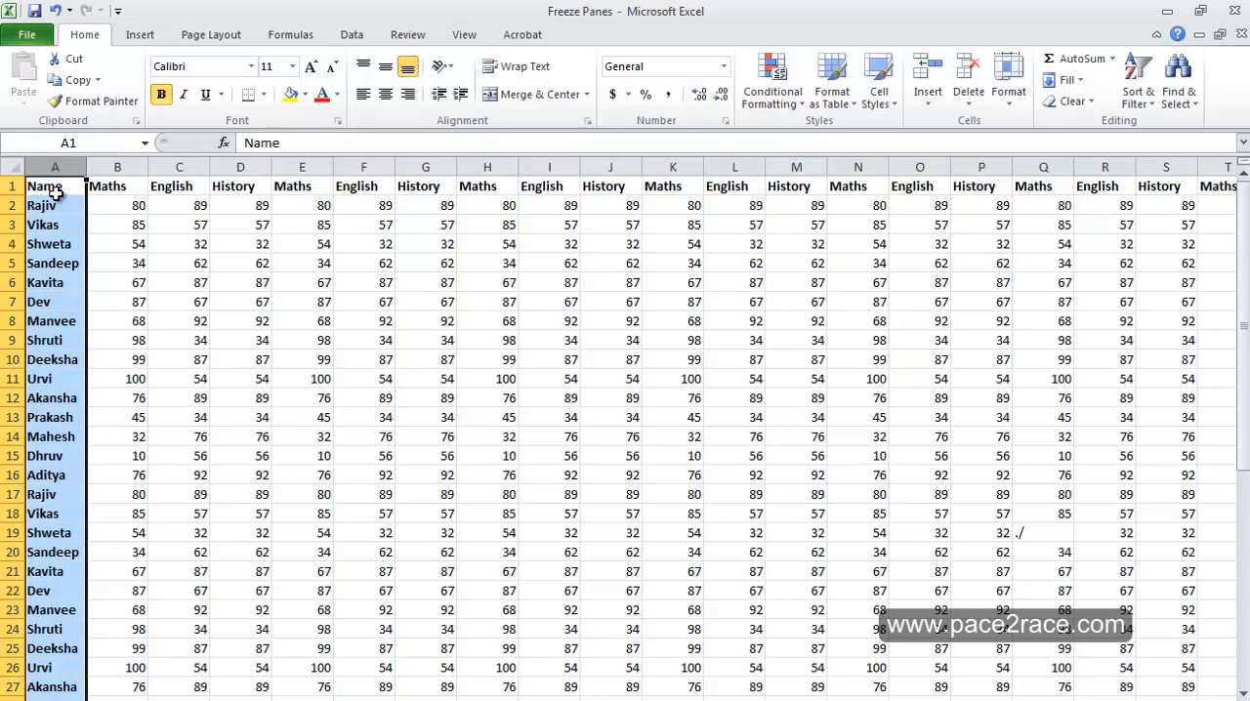
# Fill the bold header cells in row 1 and the names in column A with light grey
pyautogui.click(61, 189)
pyautogui.moveTo(66, 189); pyautogui.dragTo(1184, 190)
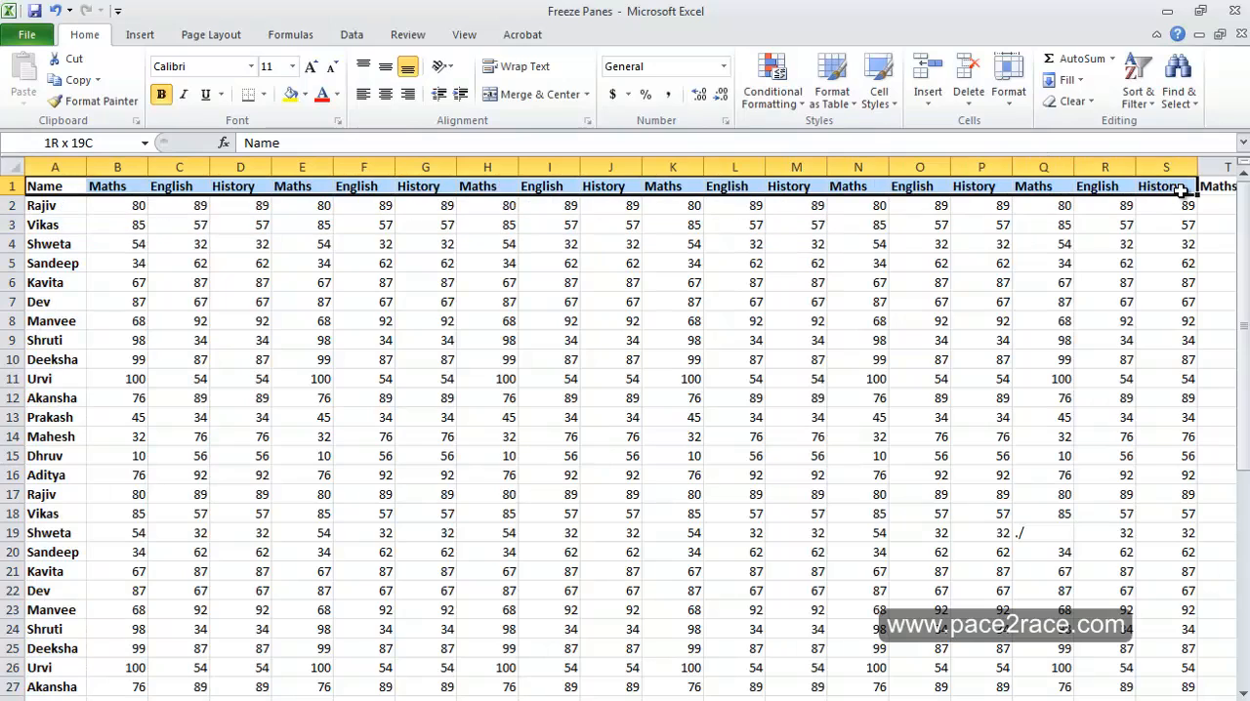
pyautogui.click(307, 99)
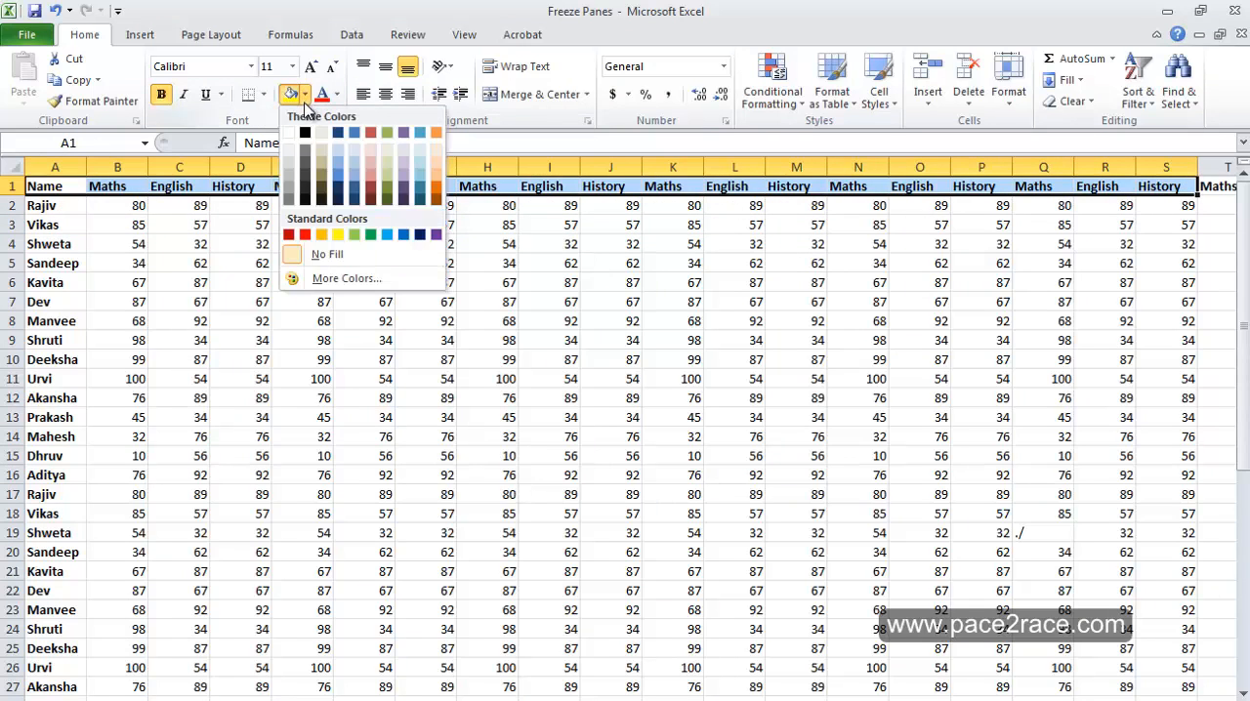
pyautogui.click(294, 168)
pyautogui.moveTo(58, 205); pyautogui.dragTo(73, 689)
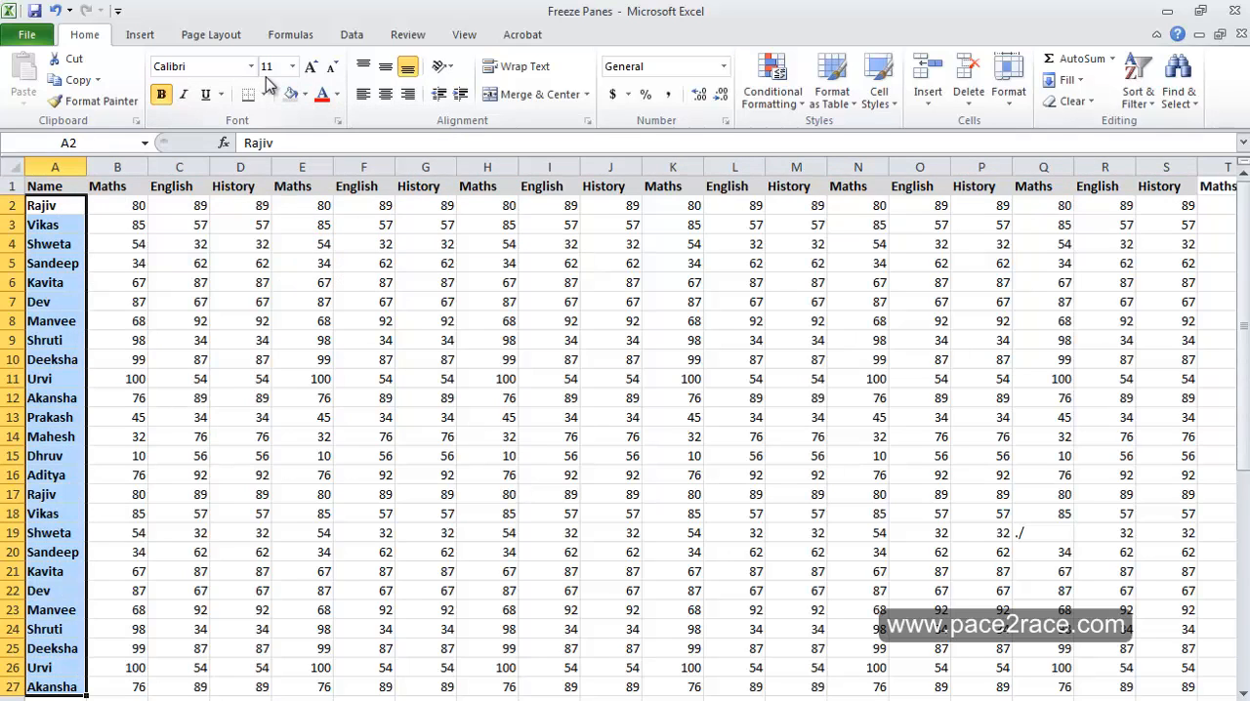
pyautogui.click(291, 93)
pyautogui.click(384, 298)
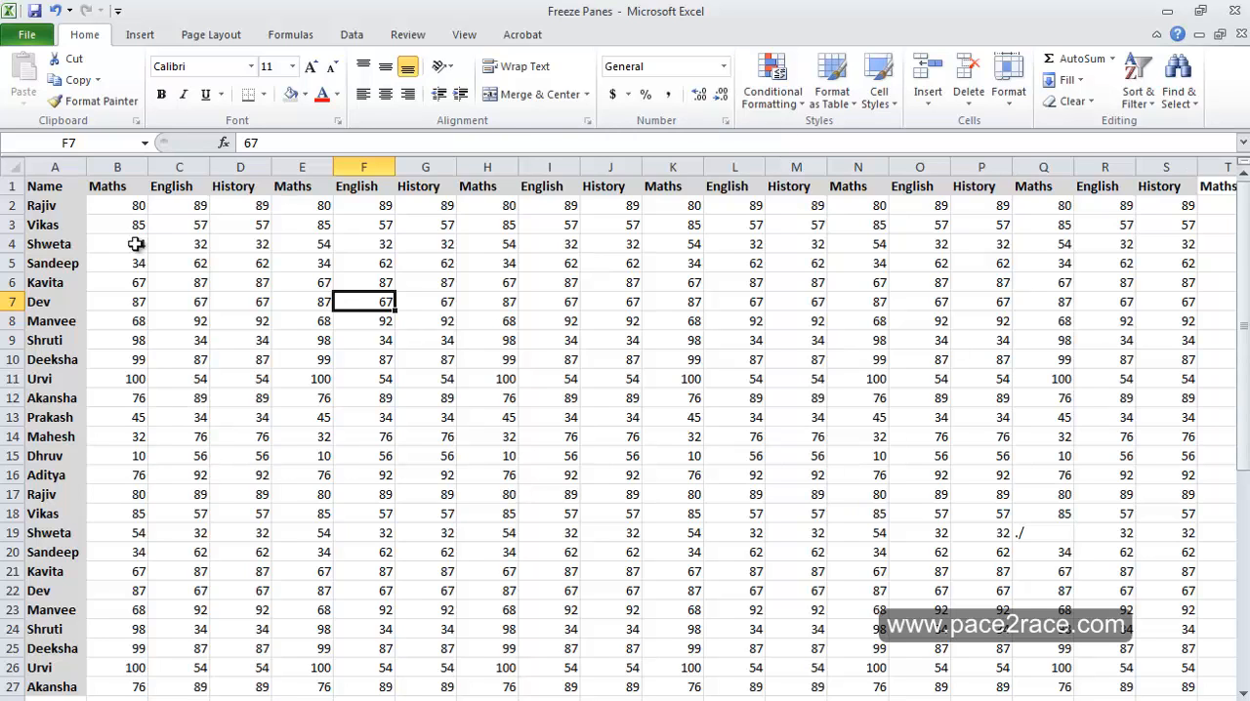
# Undo the grey fills, the bold formatting and the row deletion, and return to cell A1
pyautogui.hotkey('ctrl', 'z')
pyautogui.hotkey('ctrl', 'z')
pyautogui.hotkey('ctrl', 'z')
pyautogui.hotkey('ctrl', 'z')
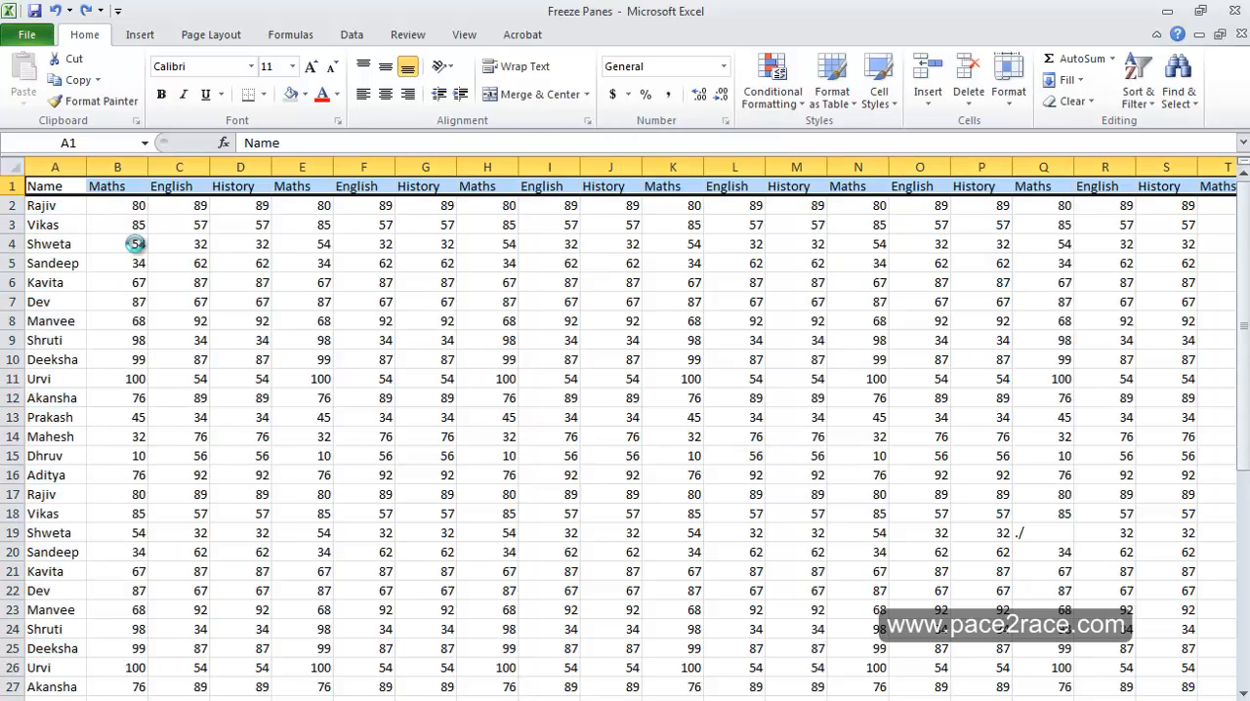
pyautogui.hotkey('ctrl', 'z')
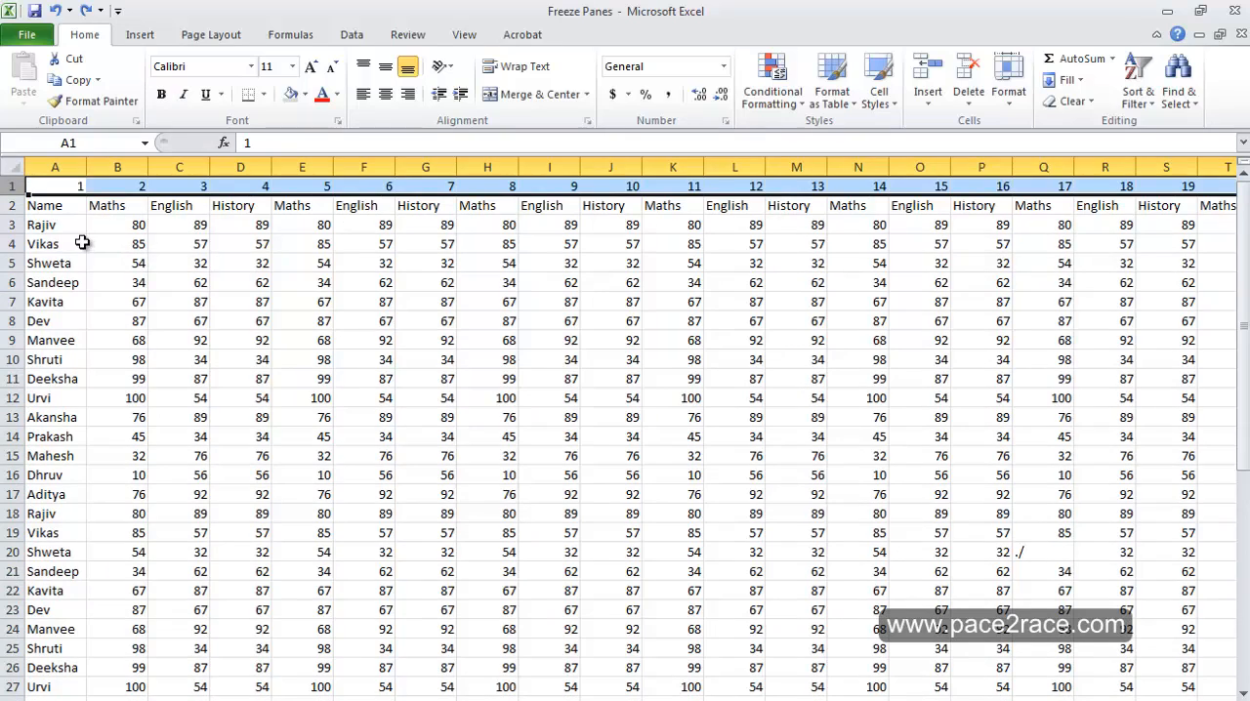
pyautogui.click(82, 243)
pyautogui.click(77, 186)
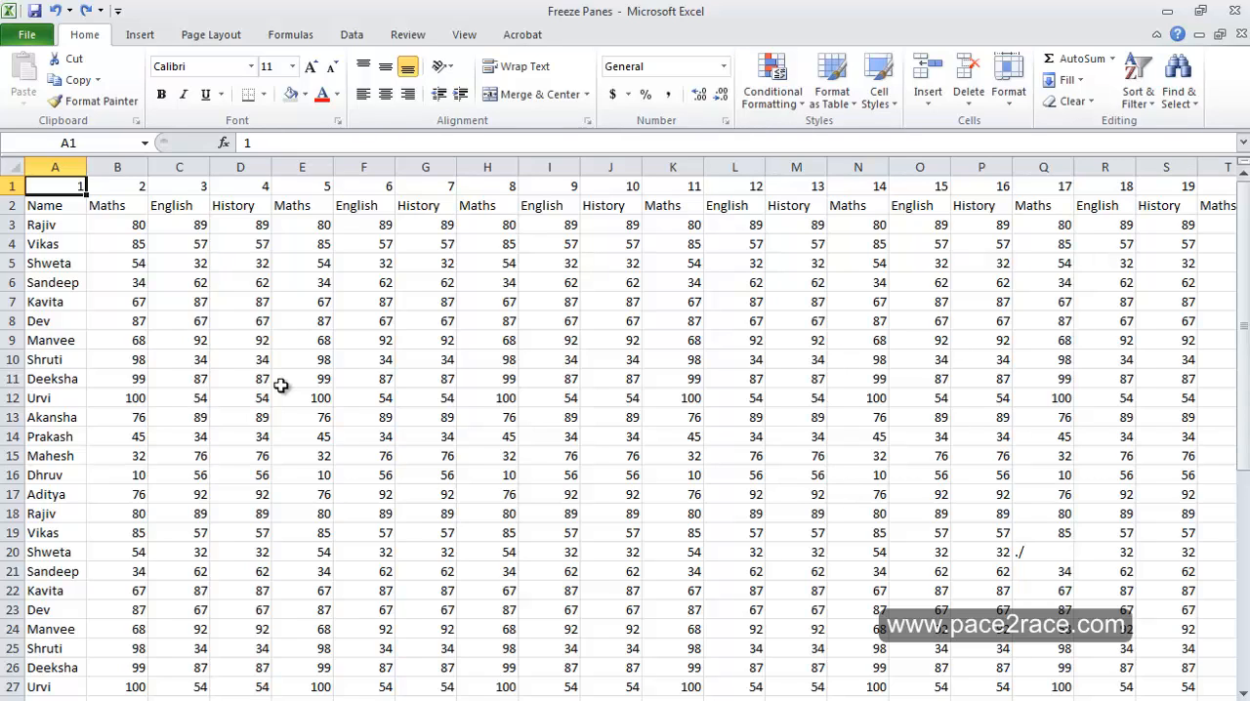
# Start recording a new macro named Dailymacro, stored in This Workbook
pyautogui.click(464, 34)
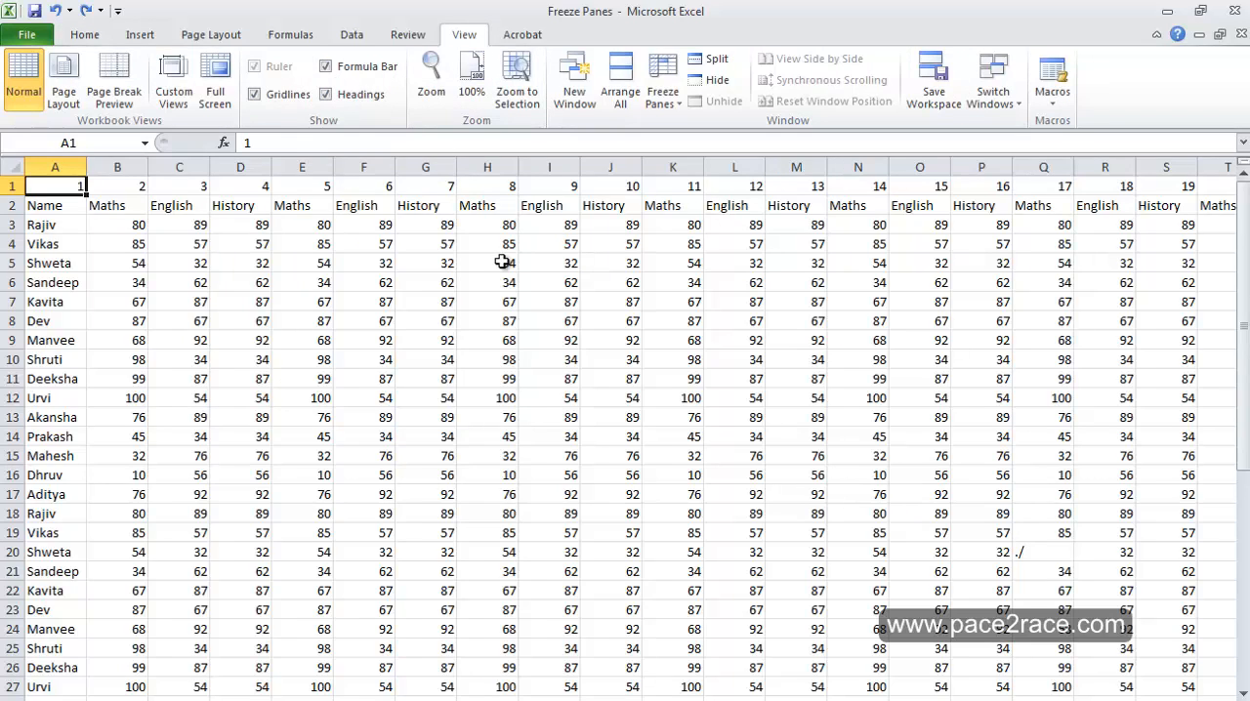
pyautogui.click(1060, 108)
pyautogui.click(1077, 148)
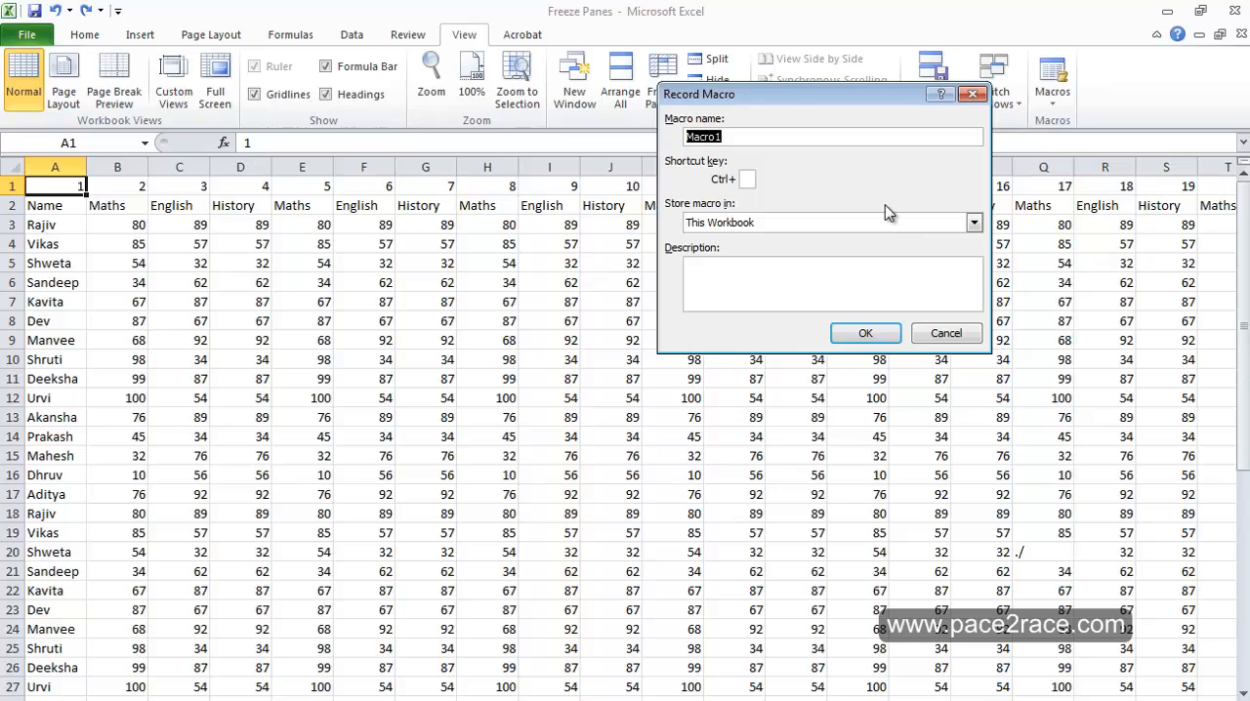
pyautogui.write('Daily macro')
pyautogui.press('Left')
pyautogui.press('Left')
pyautogui.press('Left')
pyautogui.press('Left')
pyautogui.press('Left')
pyautogui.press('BackSpace')
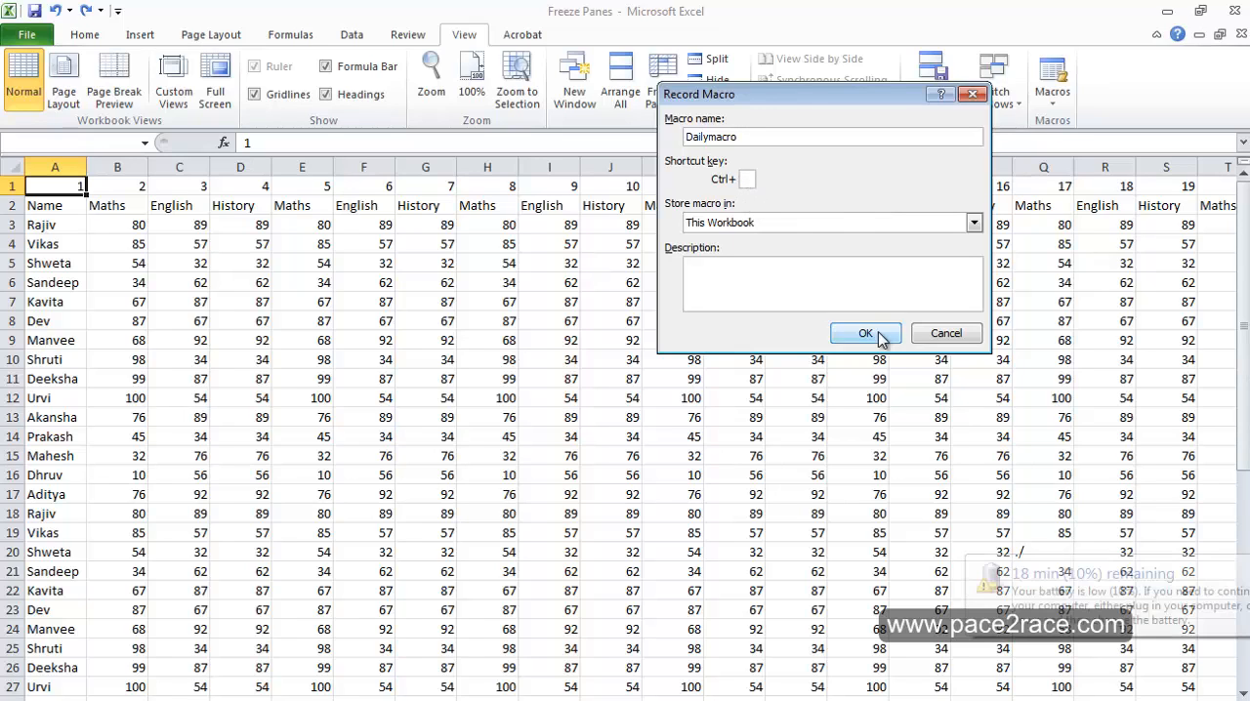
pyautogui.click(870, 333)
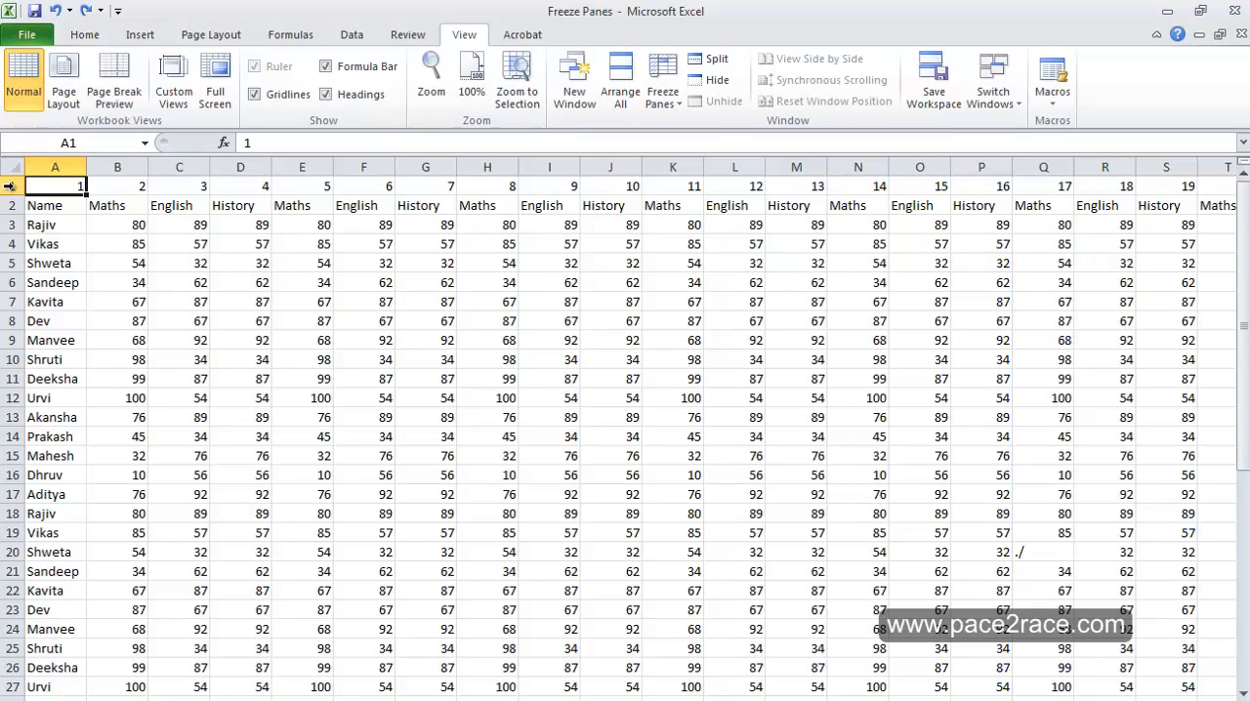
# Delete the numbered first row and select cell A1
pyautogui.click(9, 186)
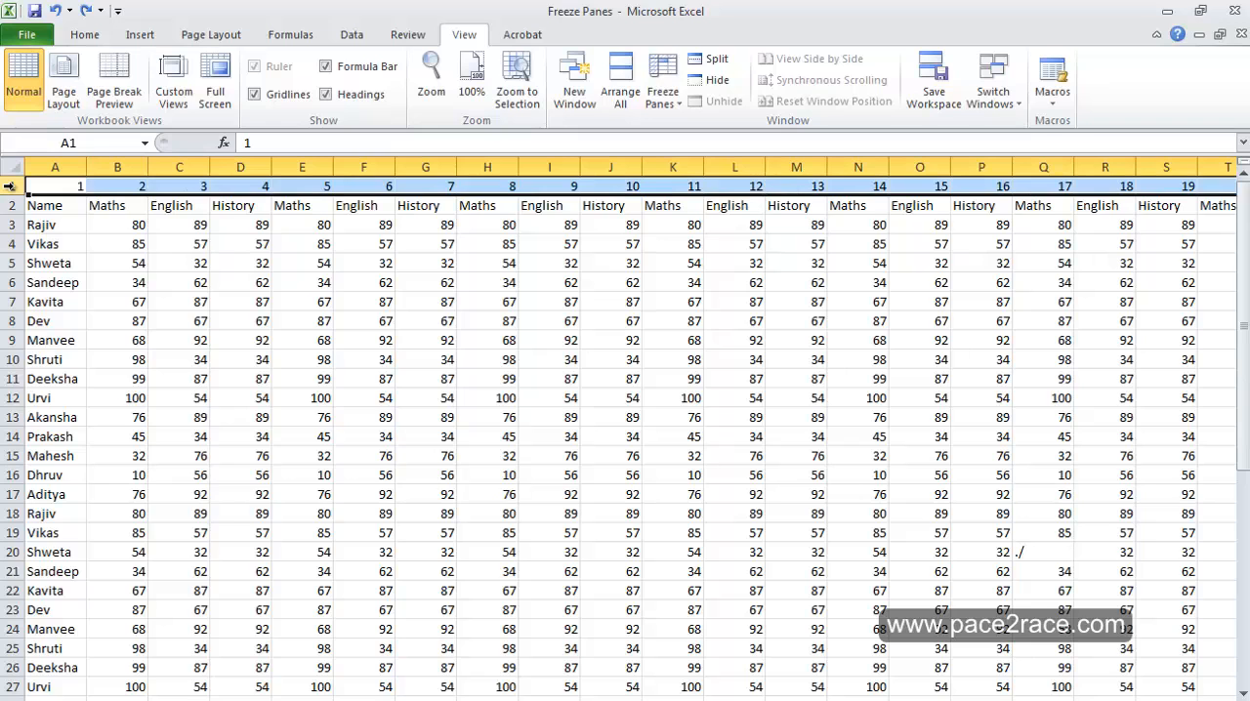
pyautogui.hotkey('ctrl', '-')
pyautogui.click(53, 186)
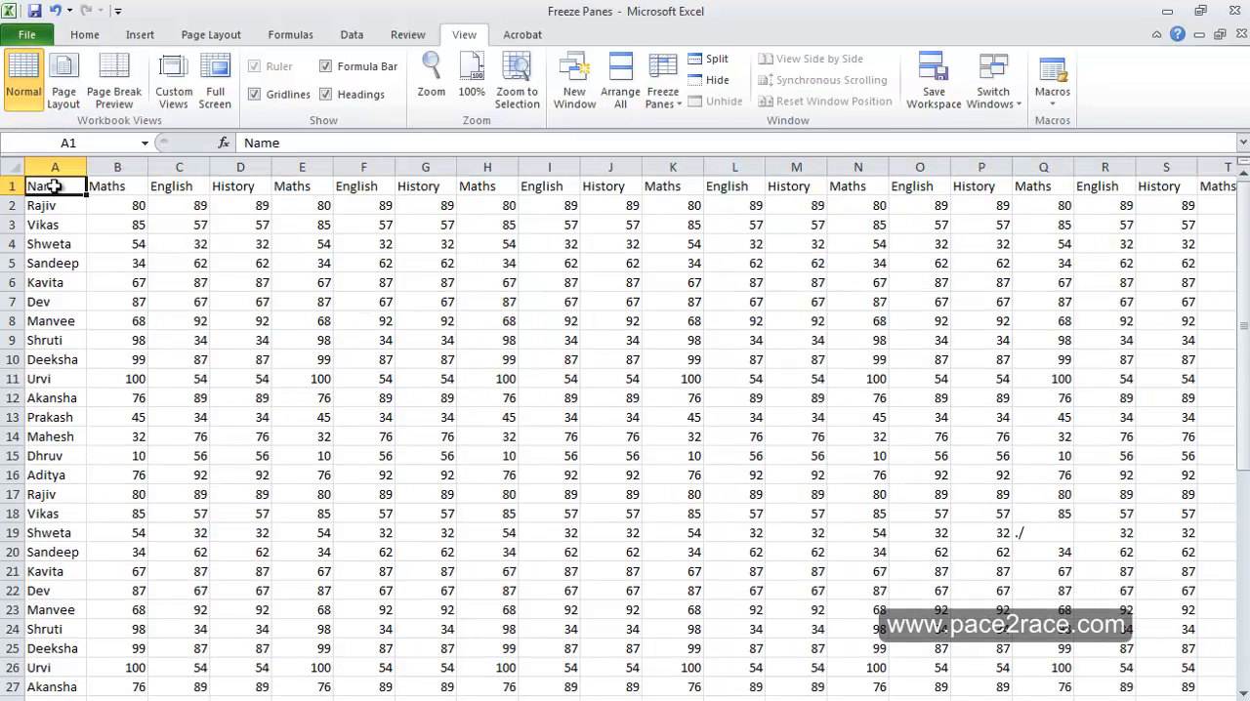
# Make the whole header row 1 and the whole Name column A bold
pyautogui.click(9, 186)
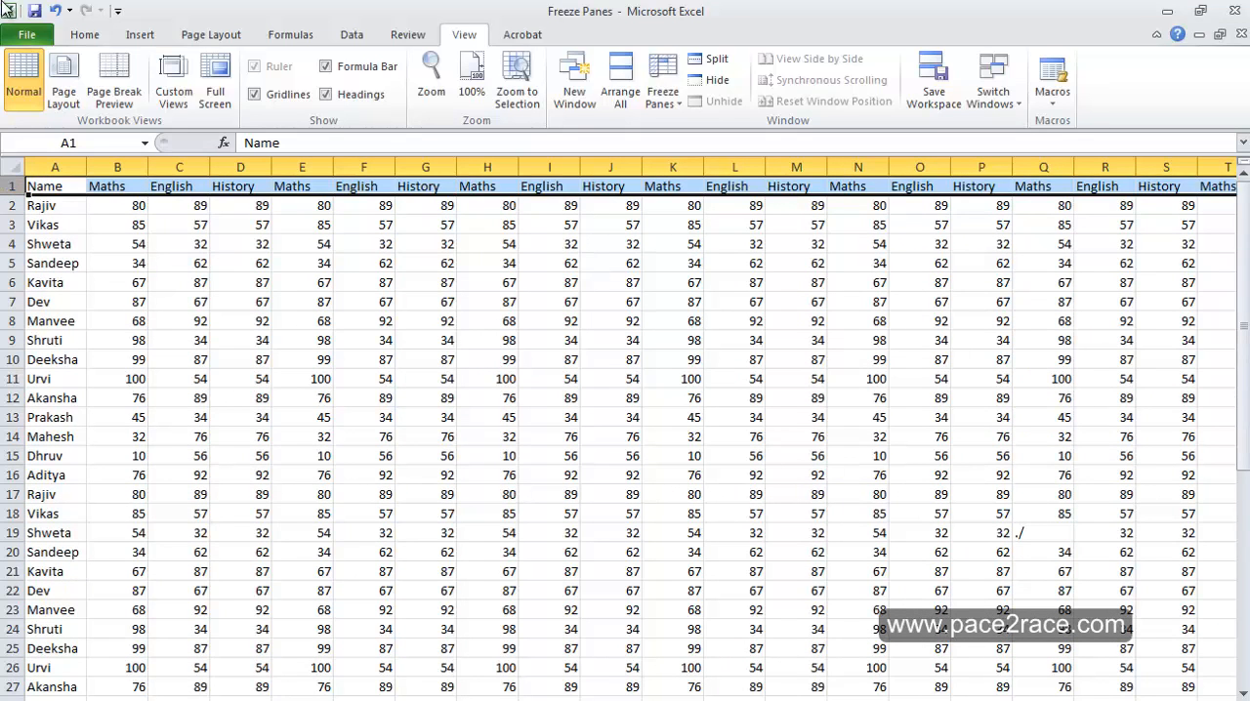
pyautogui.click(84, 35)
pyautogui.click(161, 93)
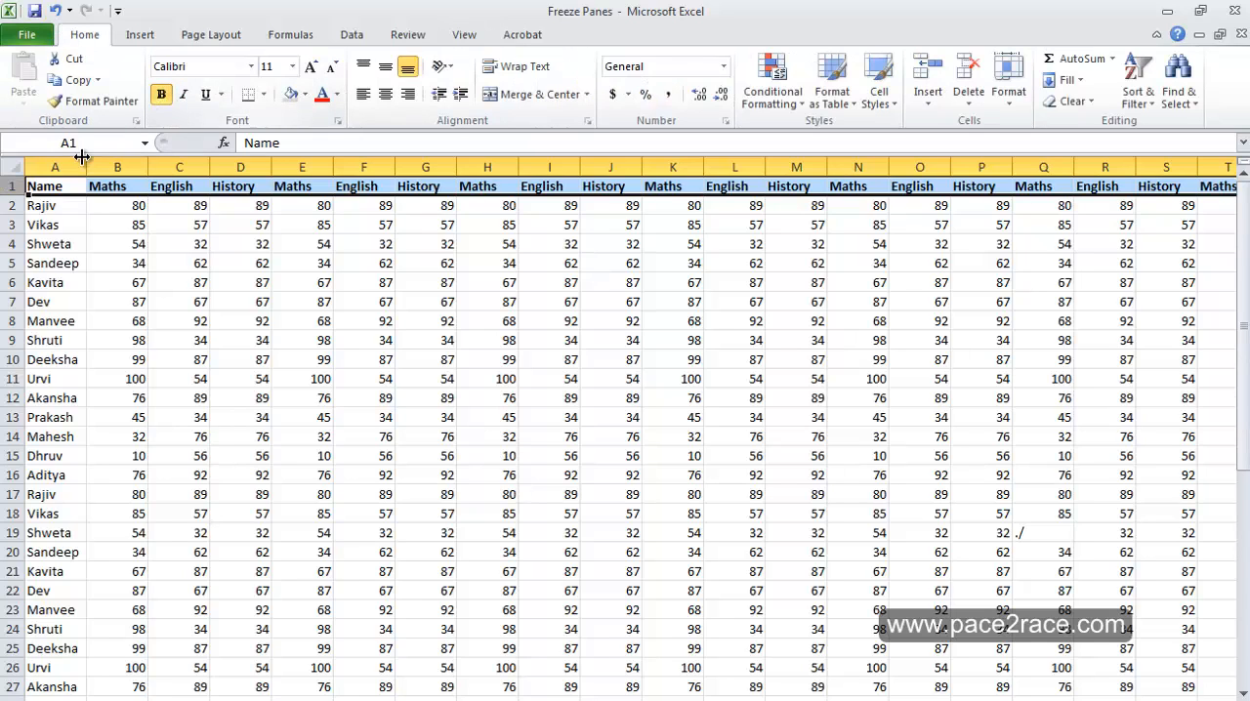
pyautogui.click(68, 167)
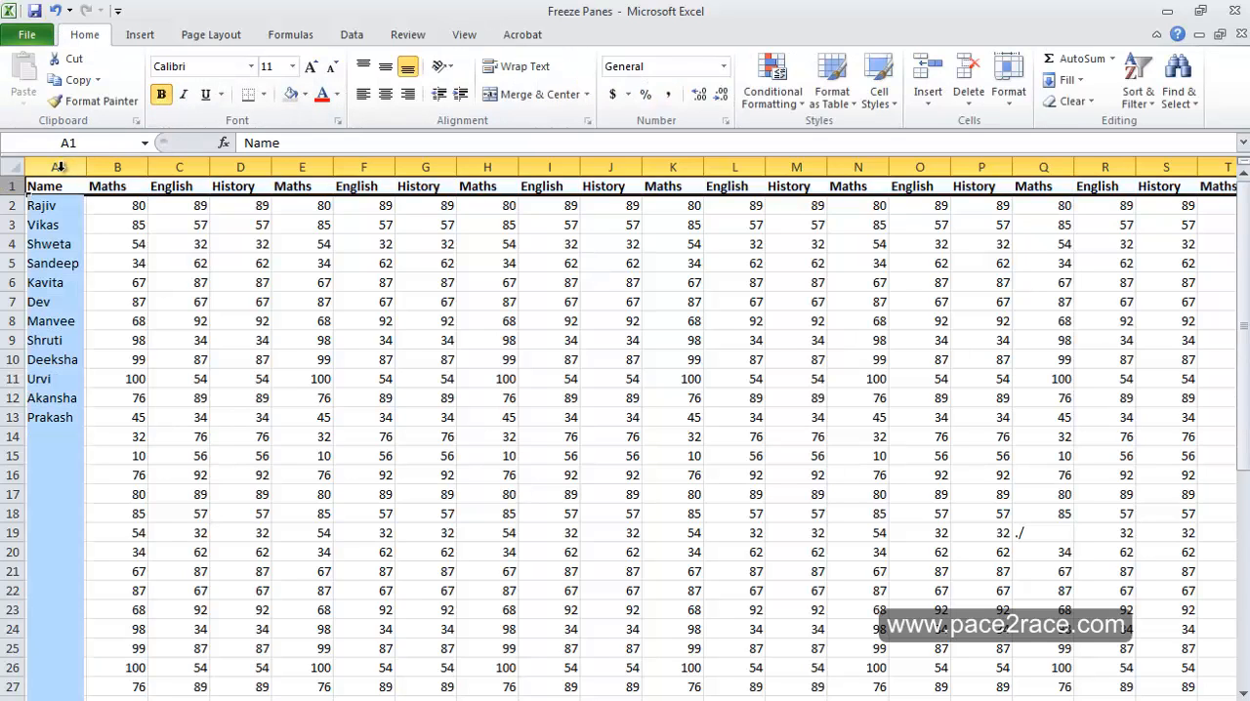
pyautogui.click(162, 96)
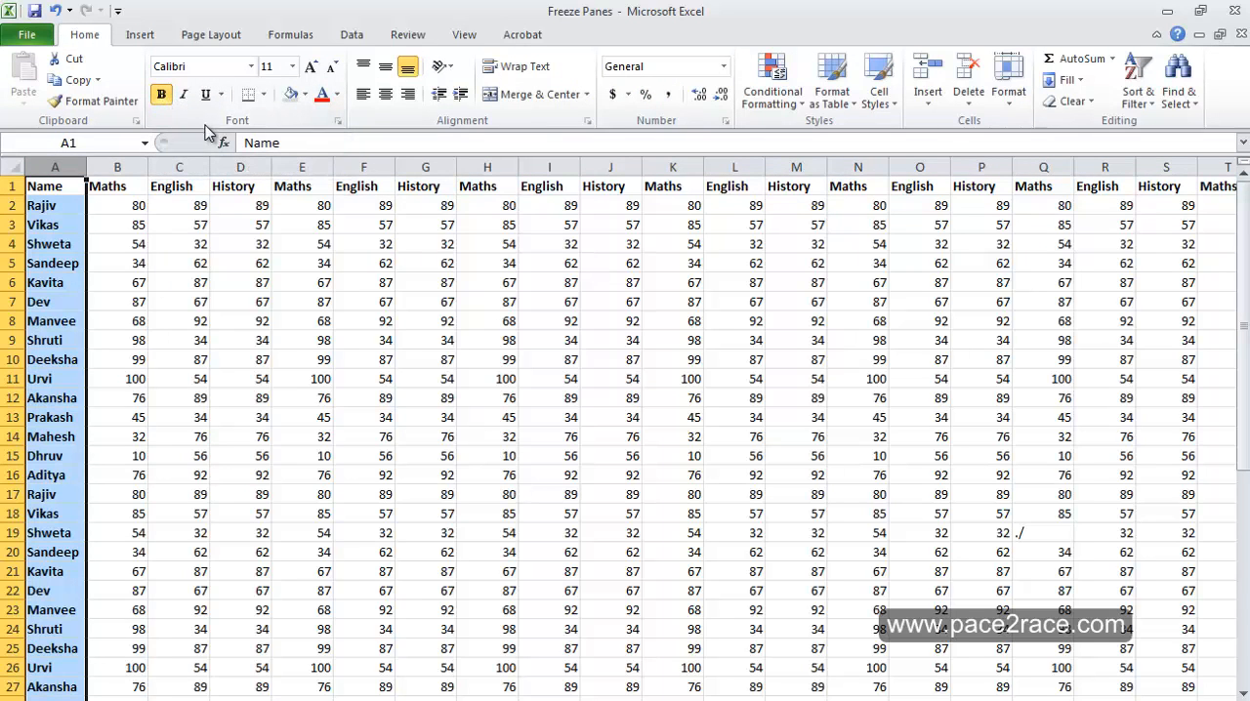
# Fill the header cells A1:T1 with light grey
pyautogui.click(62, 191)
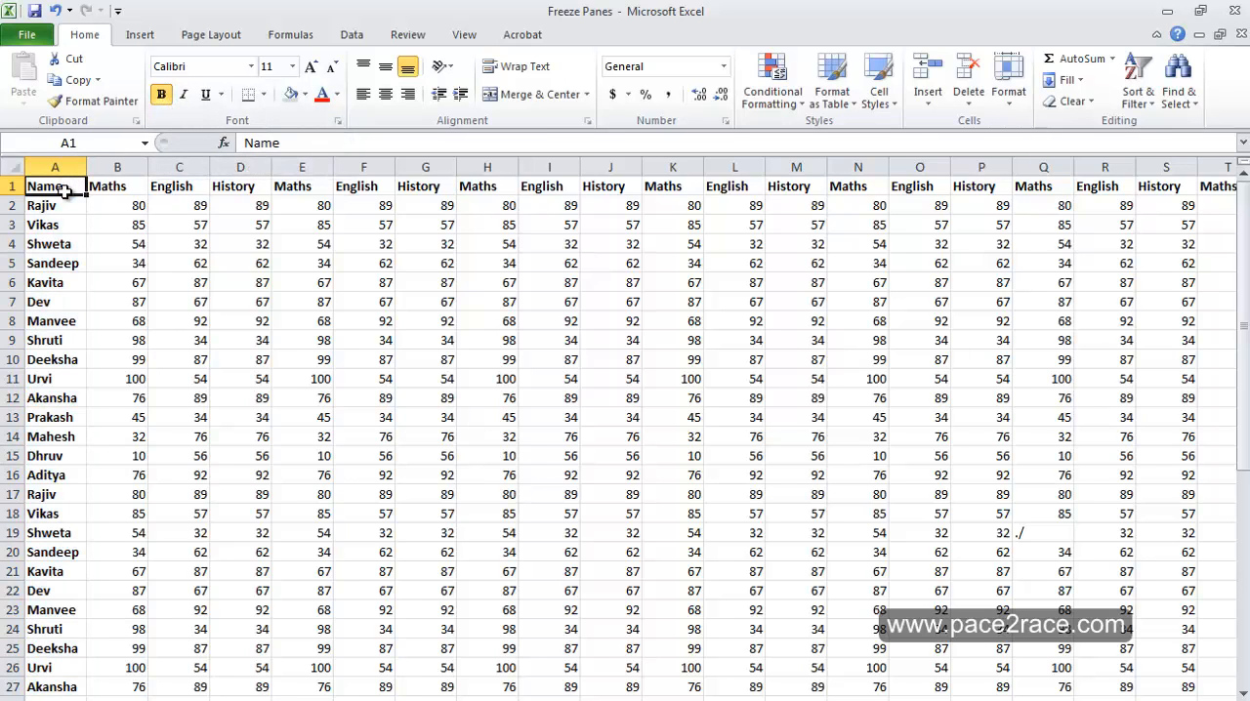
pyautogui.moveTo(63, 192); pyautogui.dragTo(1200, 209)
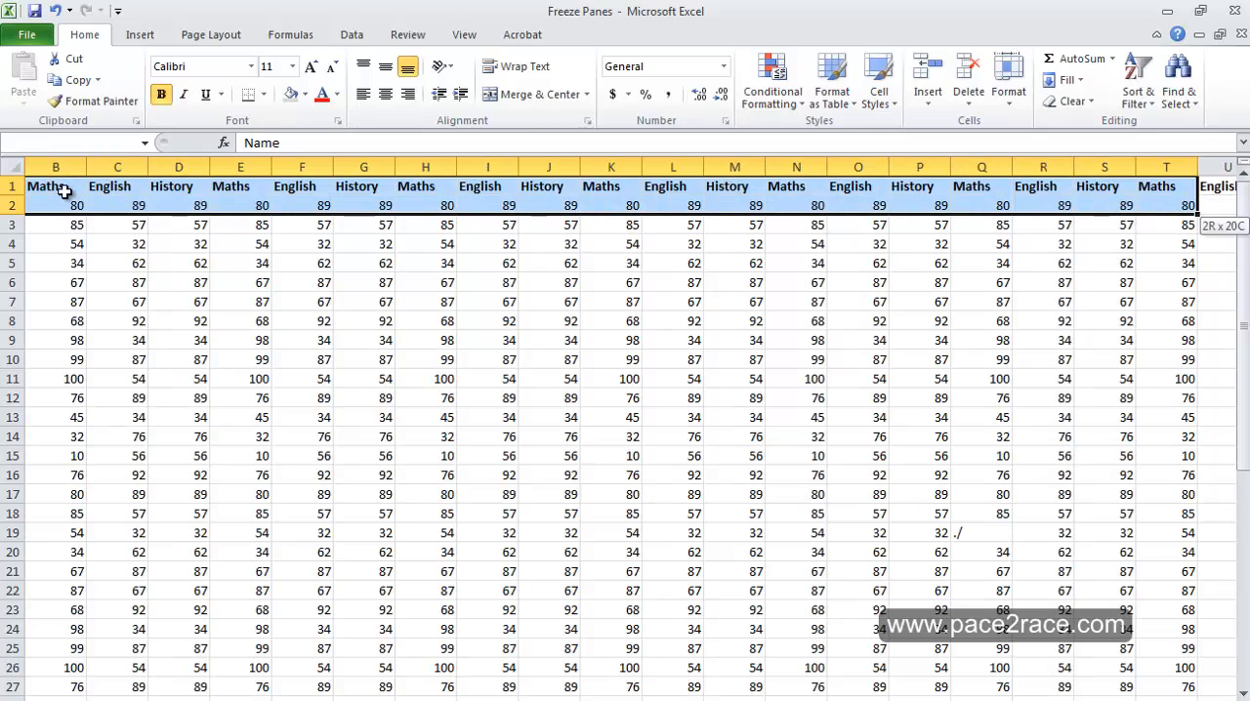
pyautogui.hotkey('shift', 'Up')
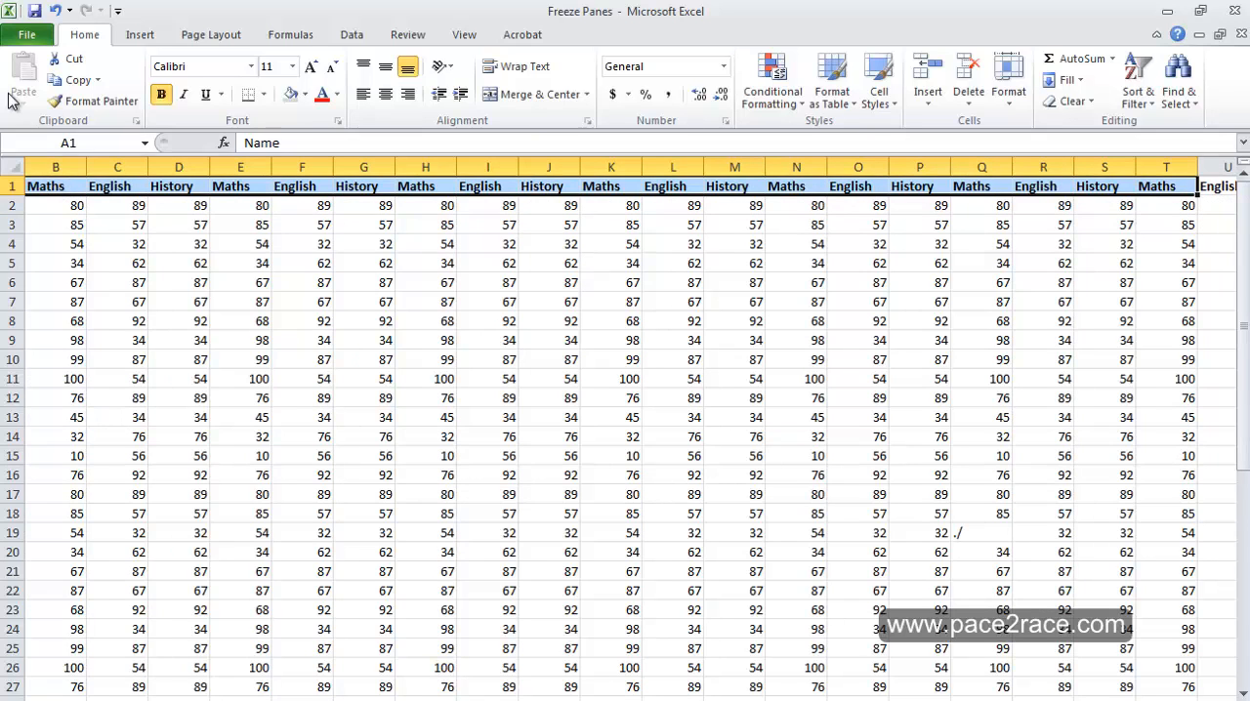
pyautogui.click(288, 102)
# Fill the Name column cells A1:A27 with the same light grey, then select cell I7
pyautogui.hotkey('shift', 'Home')
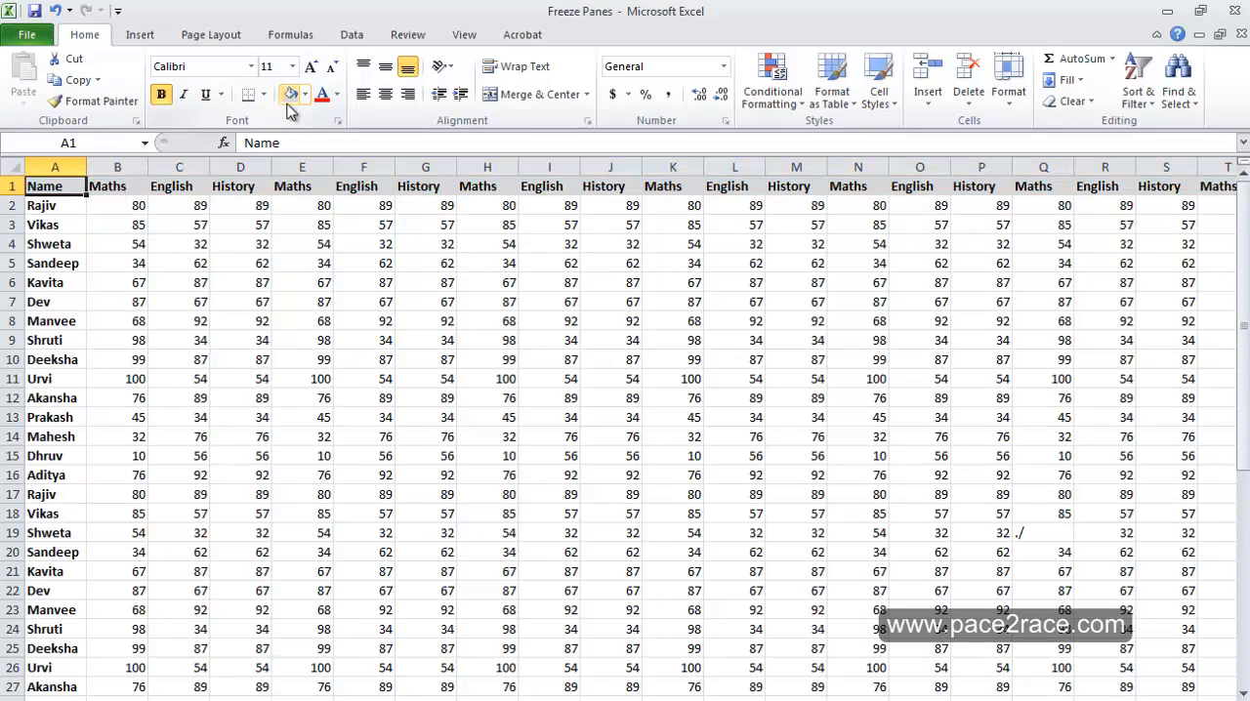
pyautogui.hotkey('shift', 'Down')
pyautogui.hotkey('shift', 'Down')
pyautogui.hotkey('shift', 'Down')
pyautogui.hotkey('shift', 'Down')
pyautogui.hotkey('shift', 'Down')
pyautogui.hotkey('shift', 'Down')
pyautogui.hotkey('shift', 'Down')
pyautogui.hotkey('shift', 'Down')
pyautogui.hotkey('shift', 'Down')
pyautogui.hotkey('shift', 'Down')
pyautogui.hotkey('shift', 'Down')
pyautogui.hotkey('shift', 'Down')
pyautogui.hotkey('shift', 'Down')
pyautogui.hotkey('shift', 'Down')
pyautogui.hotkey('shift', 'Down')
pyautogui.hotkey('shift', 'Down')
pyautogui.hotkey('shift', 'Down')
pyautogui.hotkey('shift', 'Down')
pyautogui.hotkey('shift', 'Down')
pyautogui.hotkey('shift', 'Down')
pyautogui.hotkey('shift', 'Down')
pyautogui.hotkey('shift', 'Down')
pyautogui.hotkey('shift', 'Down')
pyautogui.hotkey('shift', 'Down')
pyautogui.hotkey('shift', 'Down')
pyautogui.hotkey('shift', 'Down')
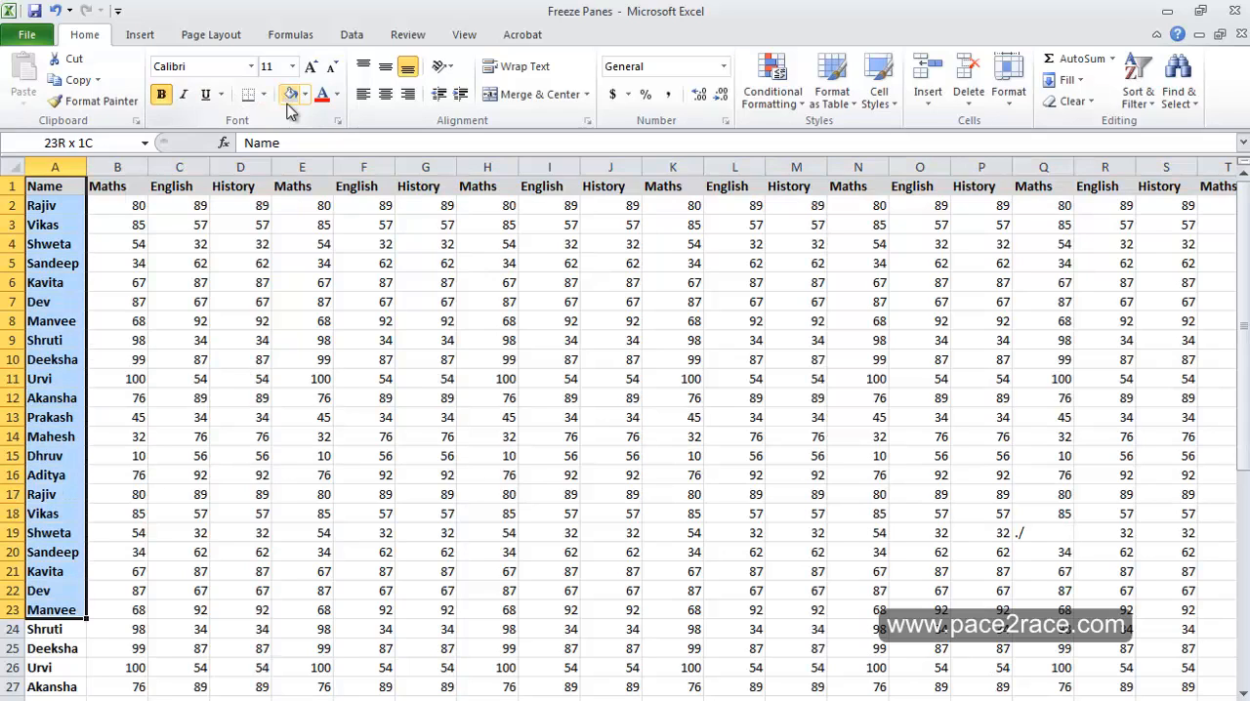
pyautogui.click(289, 103)
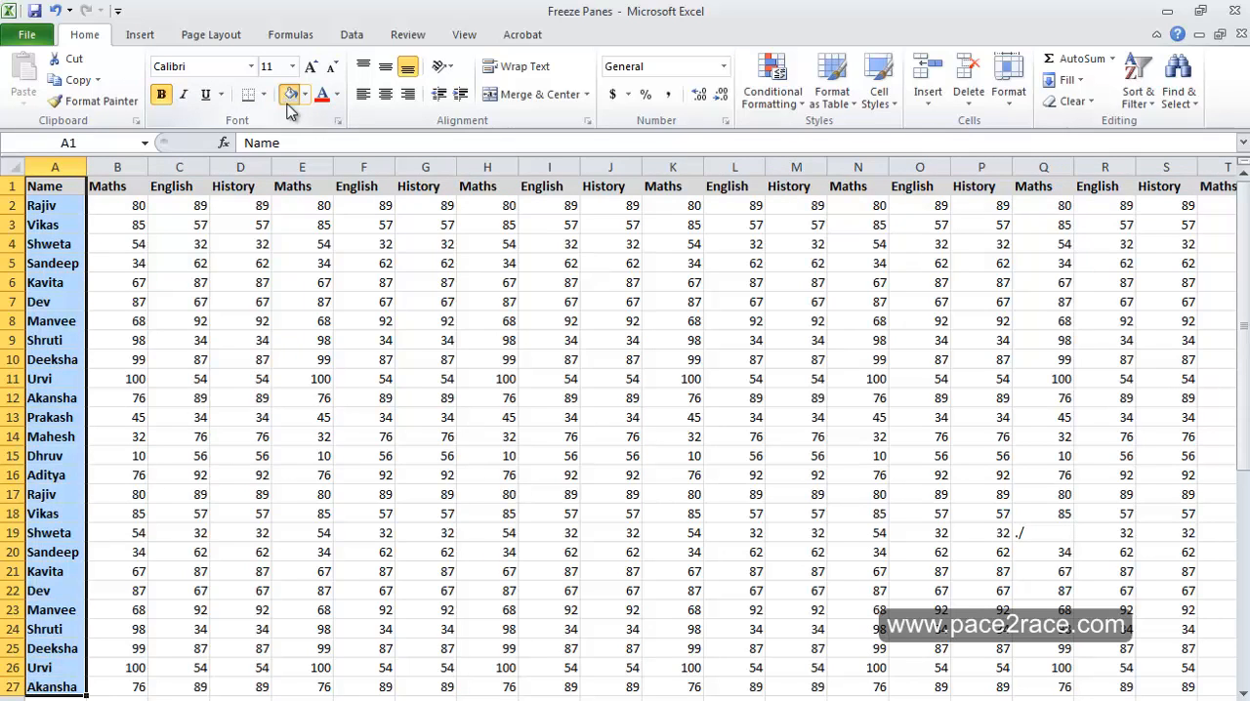
pyautogui.click(577, 301)
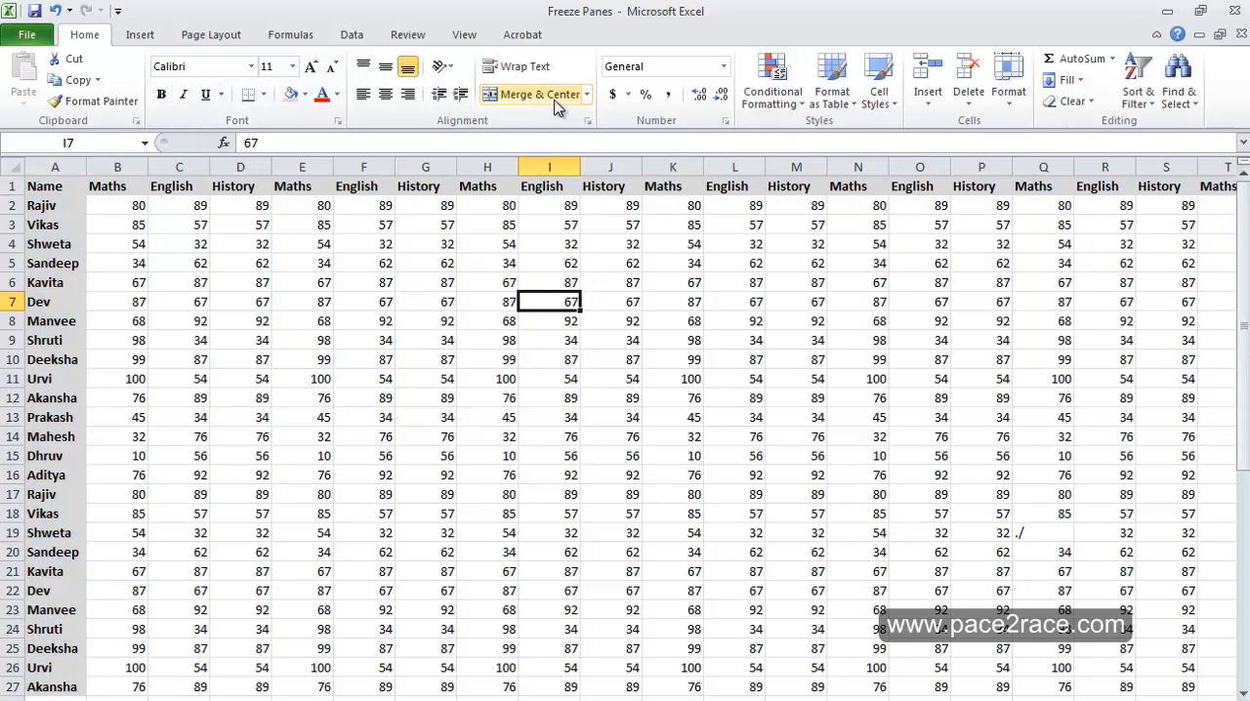
# Stop recording the macro
pyautogui.click(474, 36)
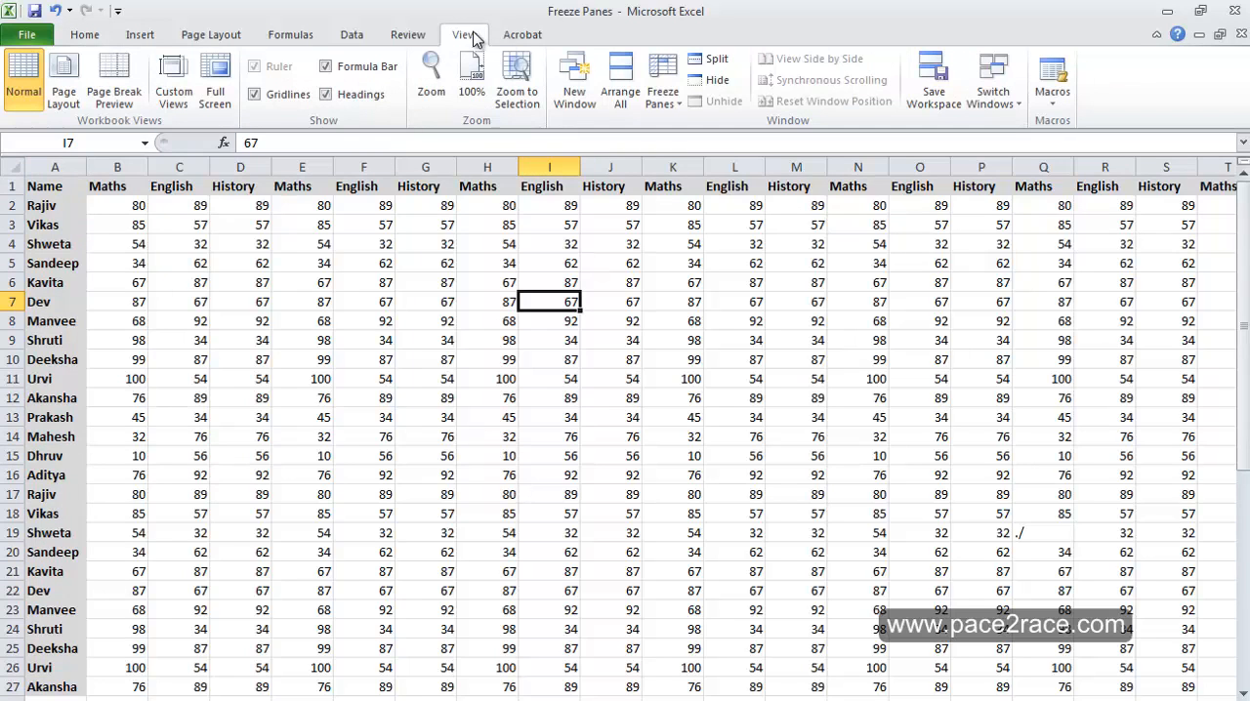
pyautogui.click(1053, 98)
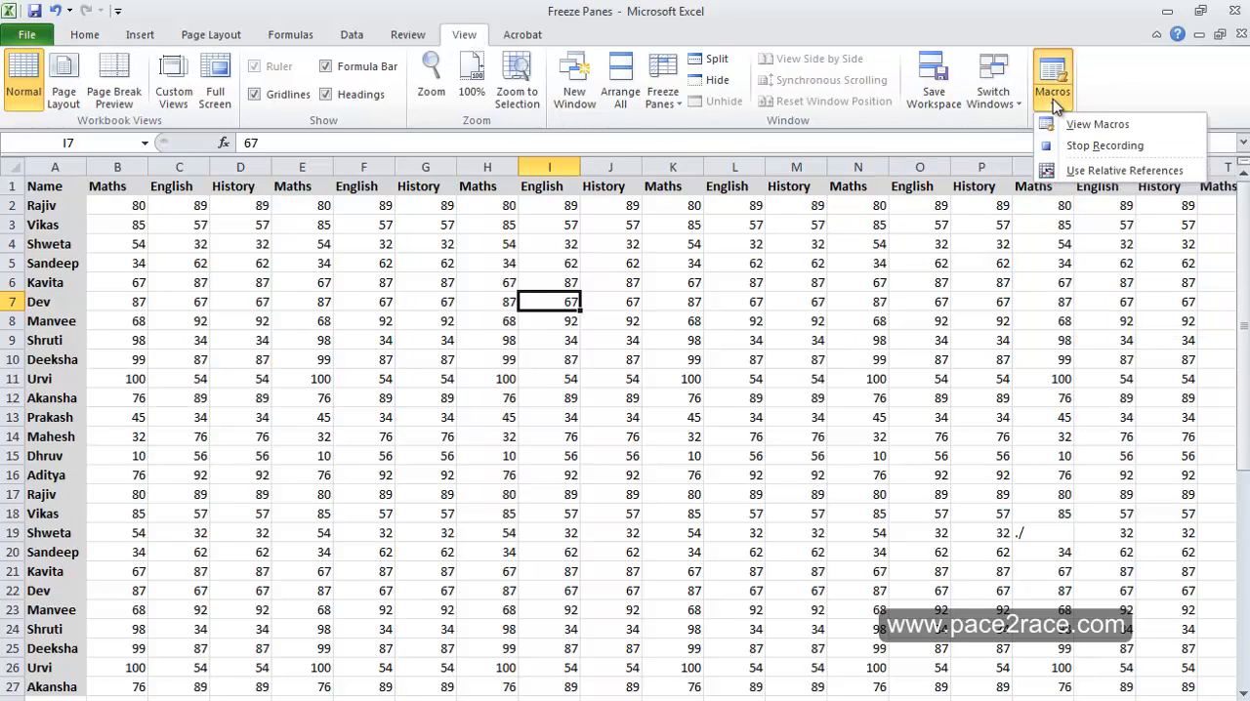
pyautogui.click(1083, 149)
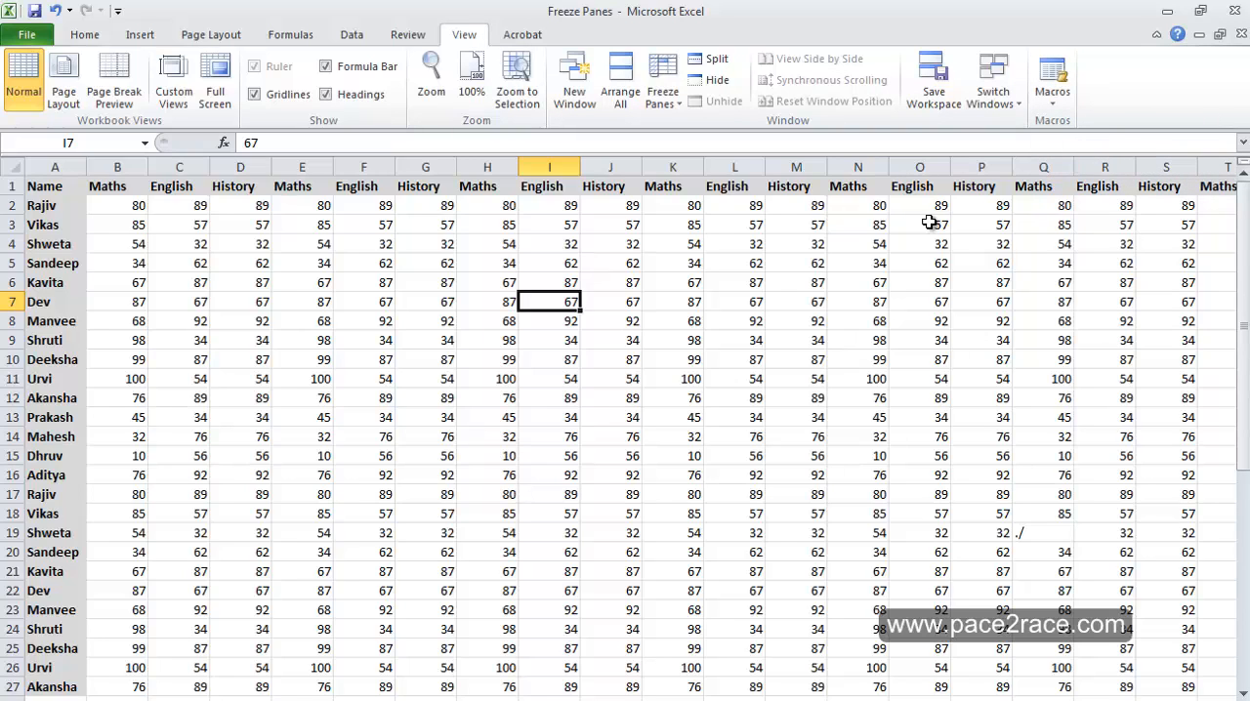
# Undo all the recorded formatting and the row deletion to restore the original unformatted table
pyautogui.click(65, 190)
pyautogui.hotkey('ctrl', 'z')
pyautogui.hotkey('ctrl', 'z')
pyautogui.hotkey('ctrl', 'z')
pyautogui.hotkey('ctrl', 'z')
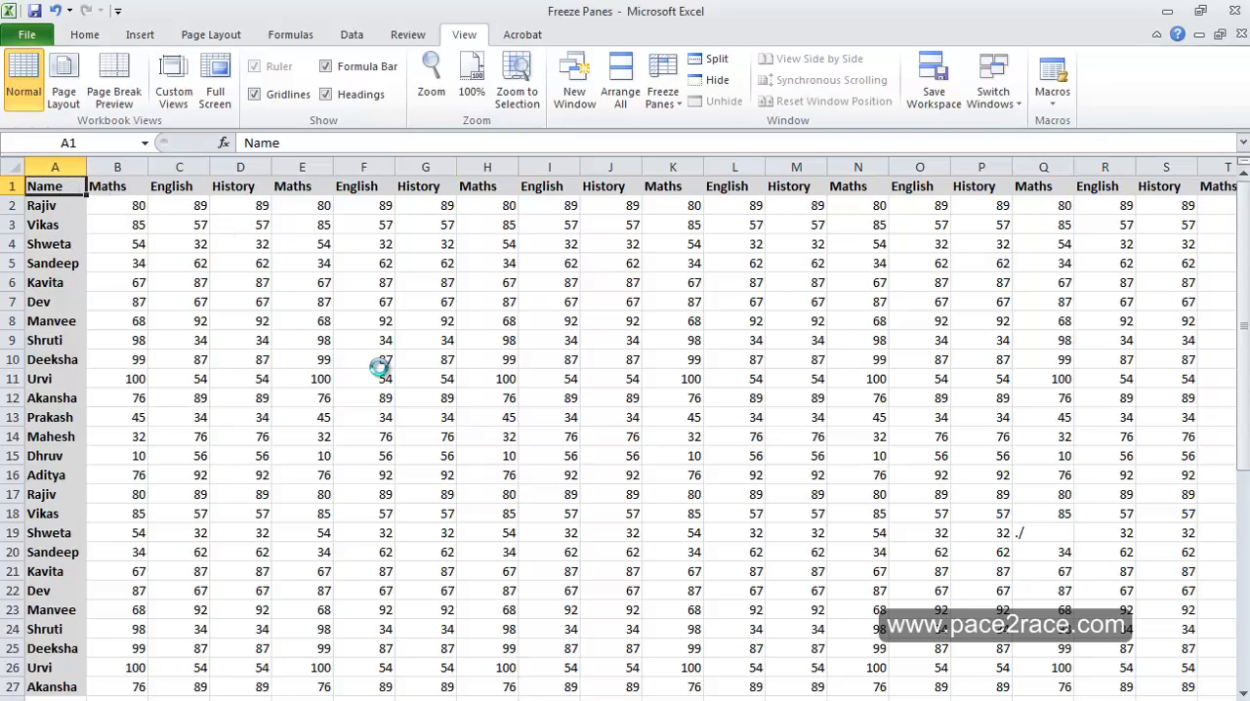
pyautogui.hotkey('ctrl', 'z')
pyautogui.hotkey('ctrl', 'z')
pyautogui.hotkey('ctrl', 'z')
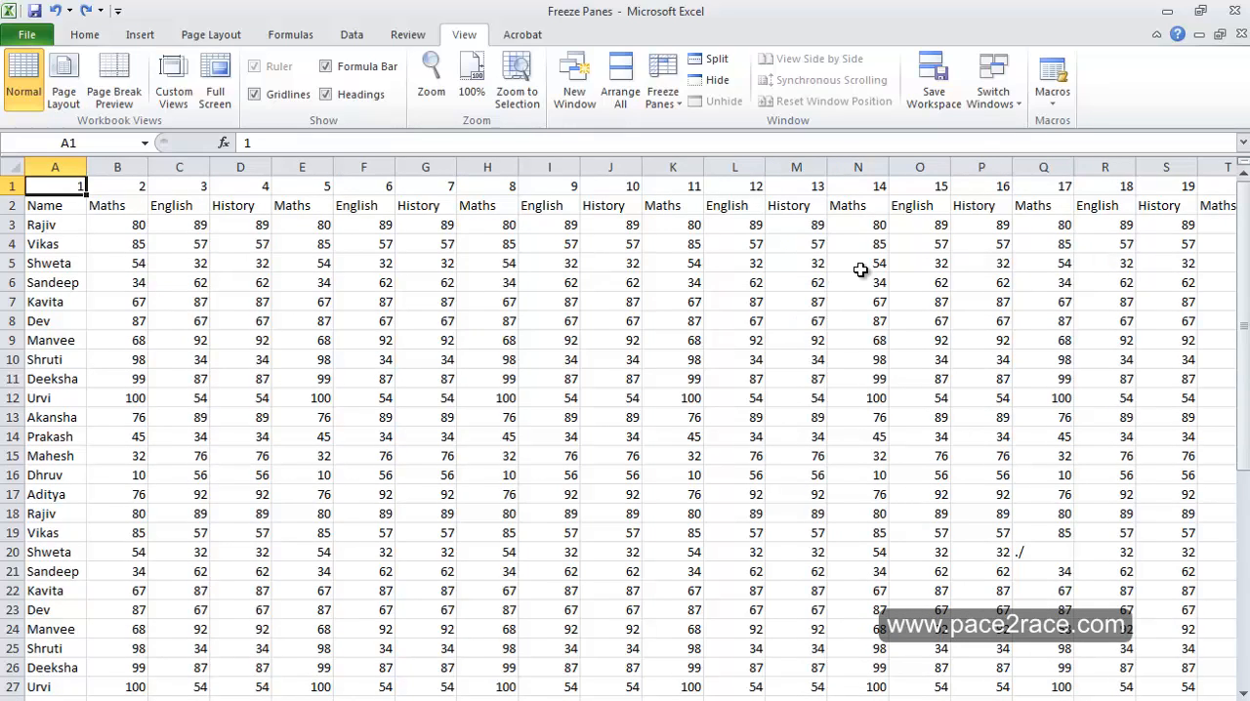
# Run the Dailymacro macro from the list of macros on the restored table
pyautogui.click(1055, 109)
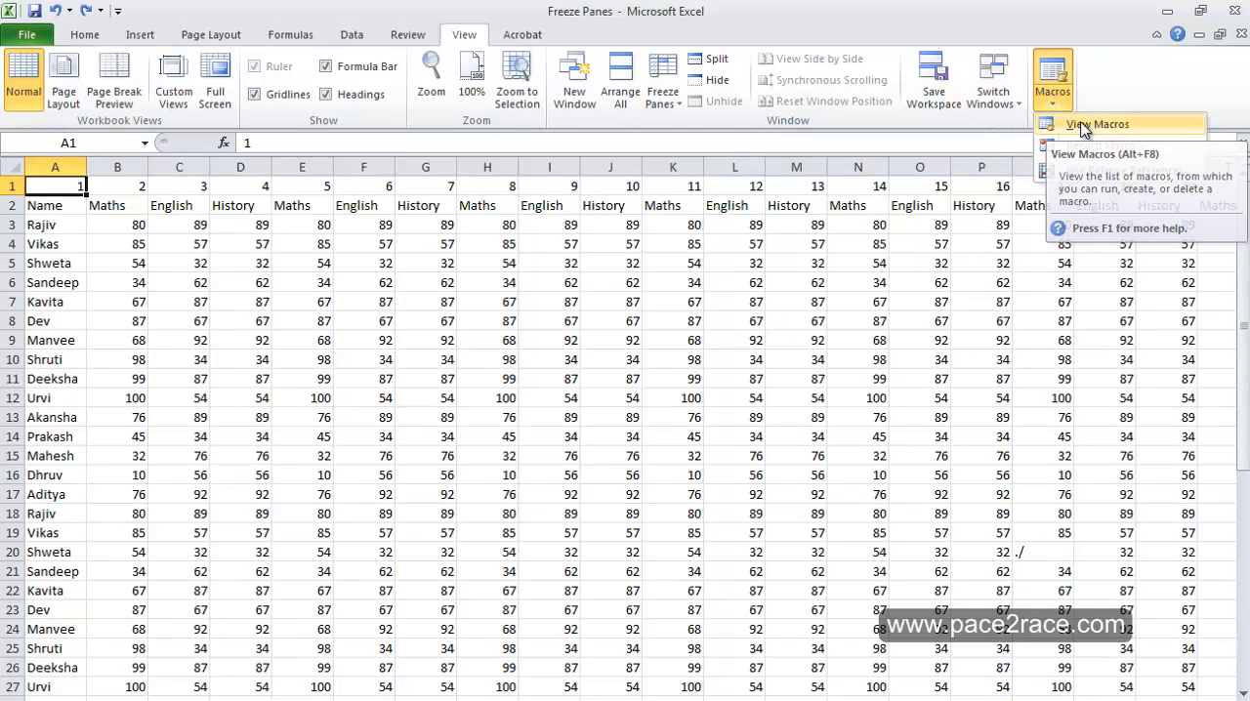
pyautogui.click(1085, 127)
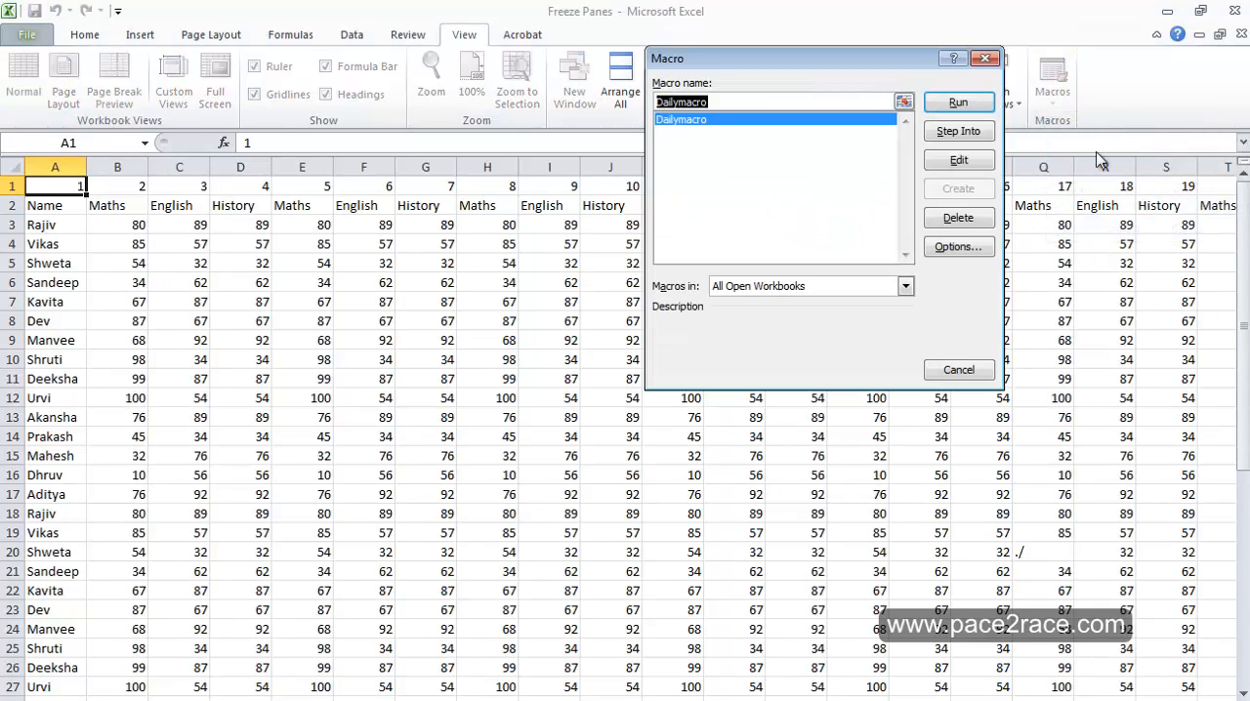
pyautogui.click(960, 101)
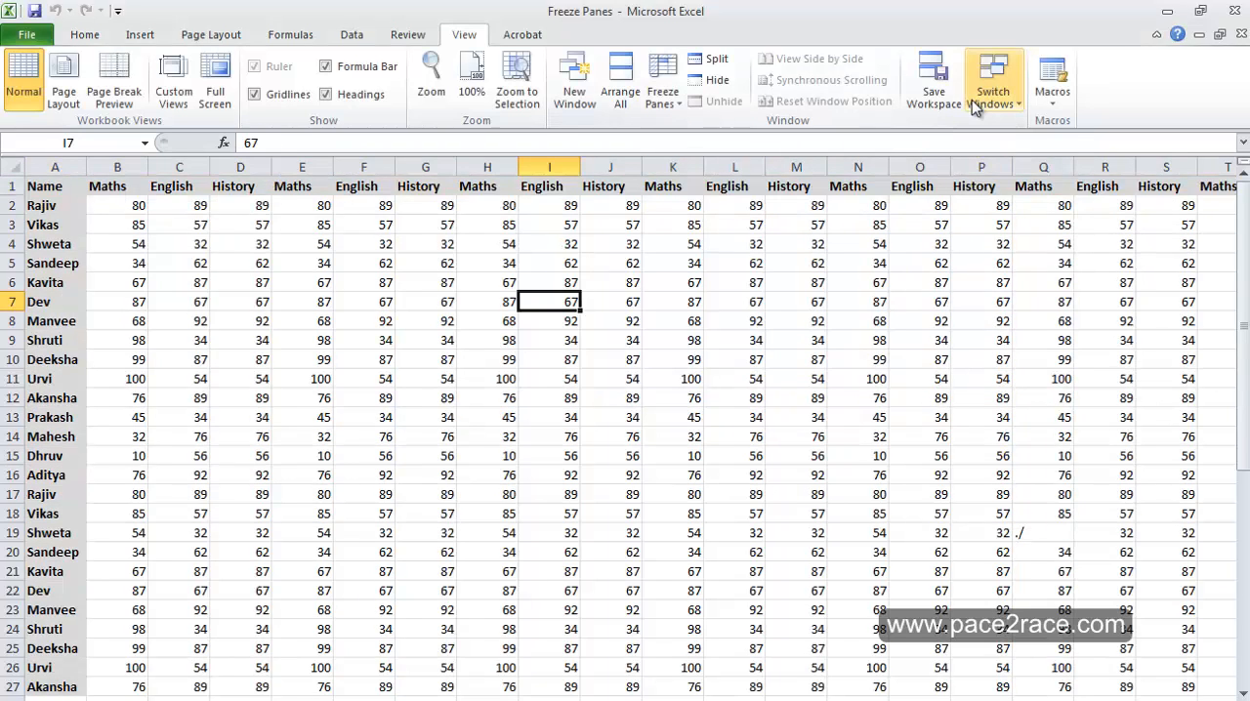